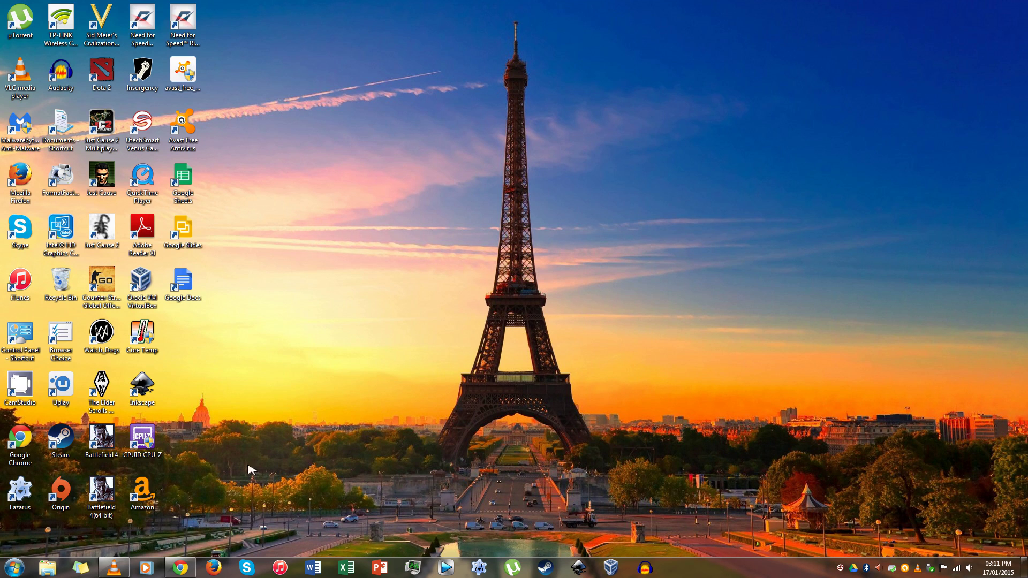
Step: Restore the minimized Chrome window showing the smartwatch.me Moto 360 watch-face guide
left_click(181, 567)
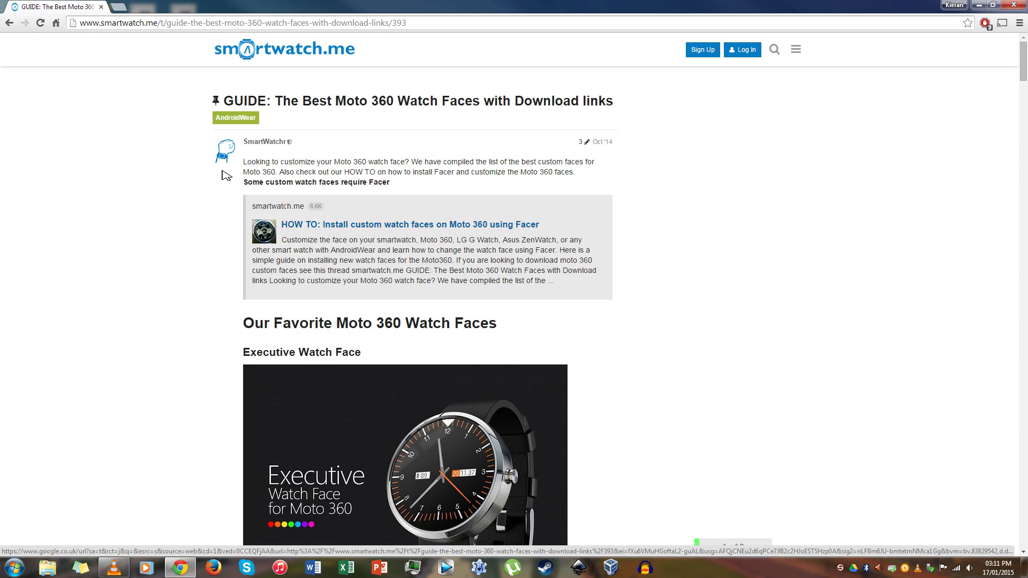
Step: Scroll the guide down to Rolex Daytona and download its Rolex Daytona.zip from Dropbox
scroll(218, 189, "down", 10)
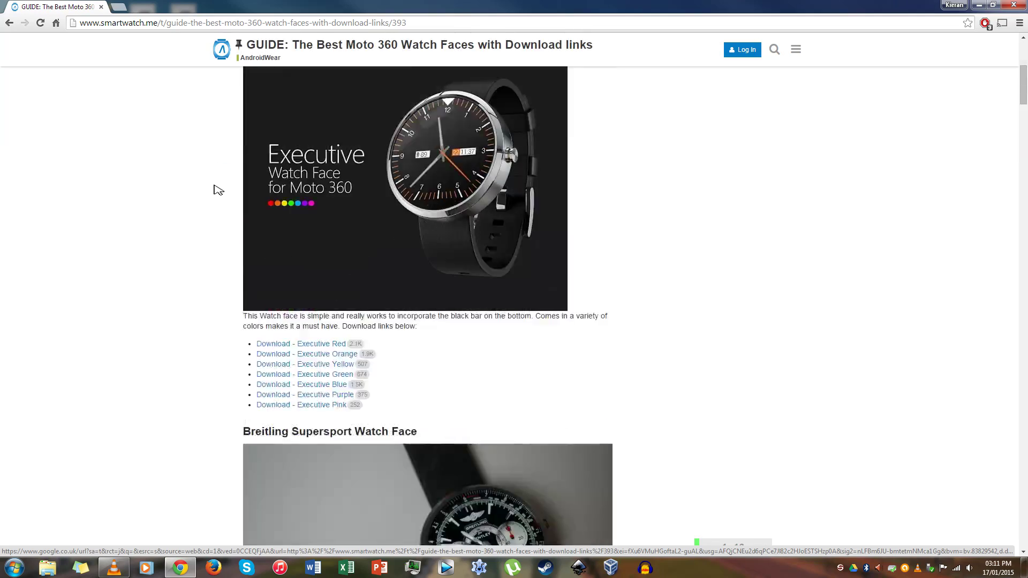
scroll(218, 190, "down", 15)
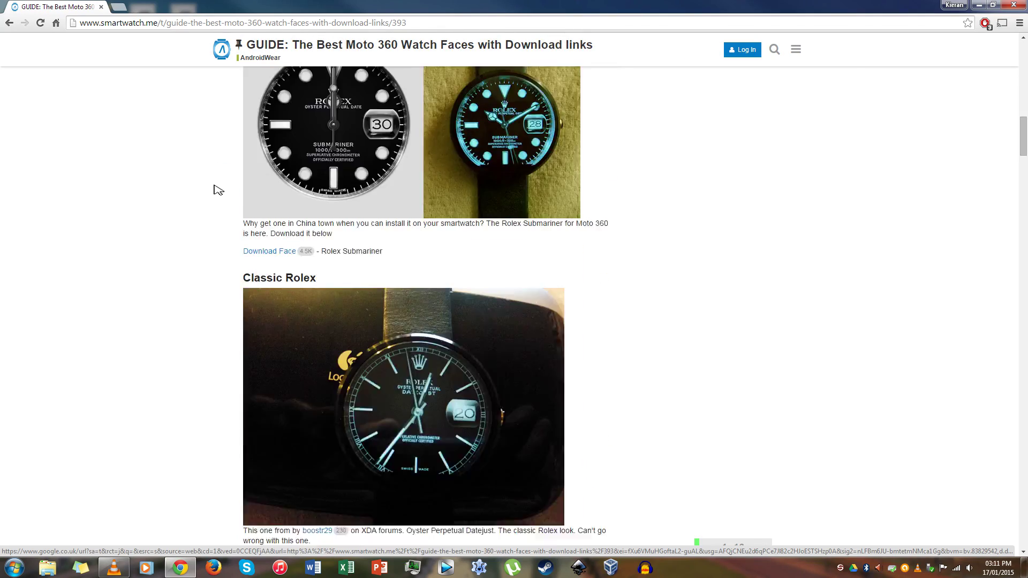
scroll(218, 190, "down", 1)
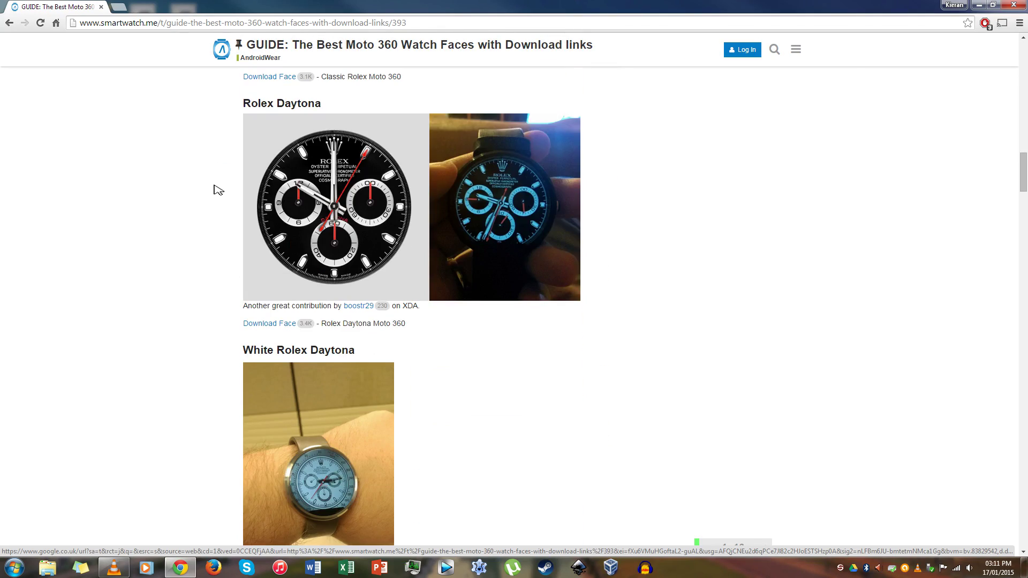
left_click(274, 329)
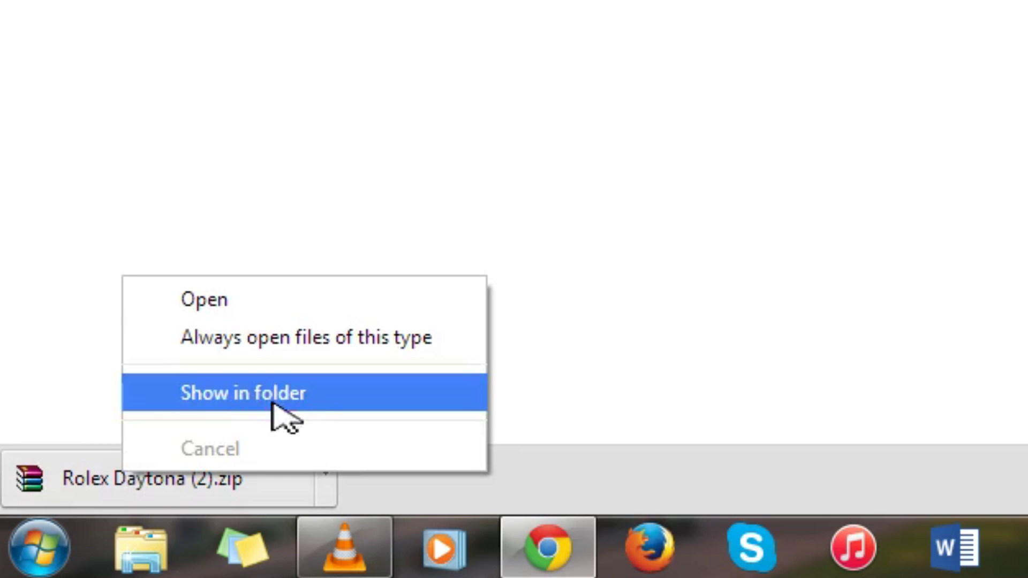
Step: Show Rolex Daytona (2).zip in Downloads and extract it with WinRAR into E:\Rolex Theme 2
left_click(273, 394)
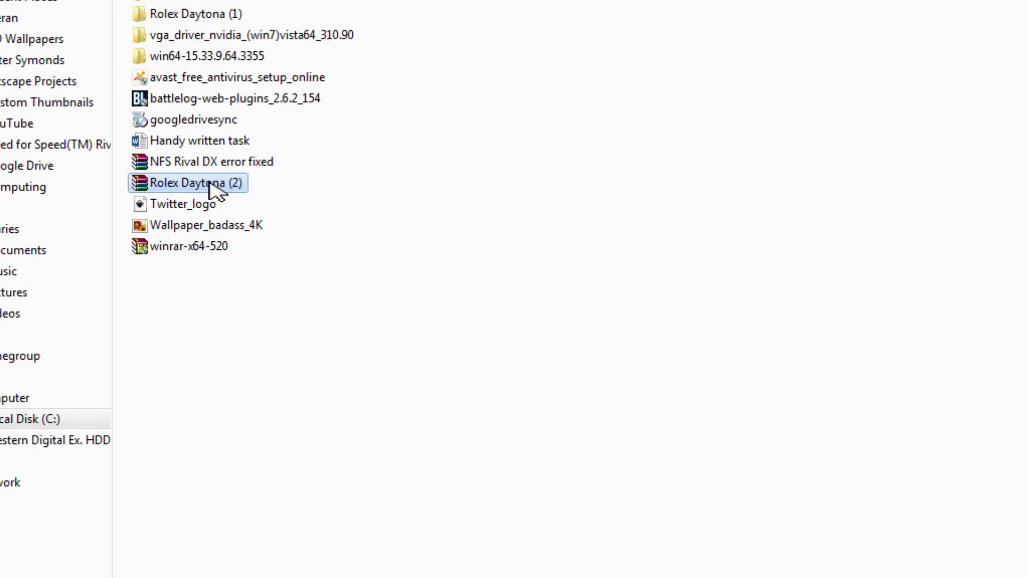
right_click(148, 192)
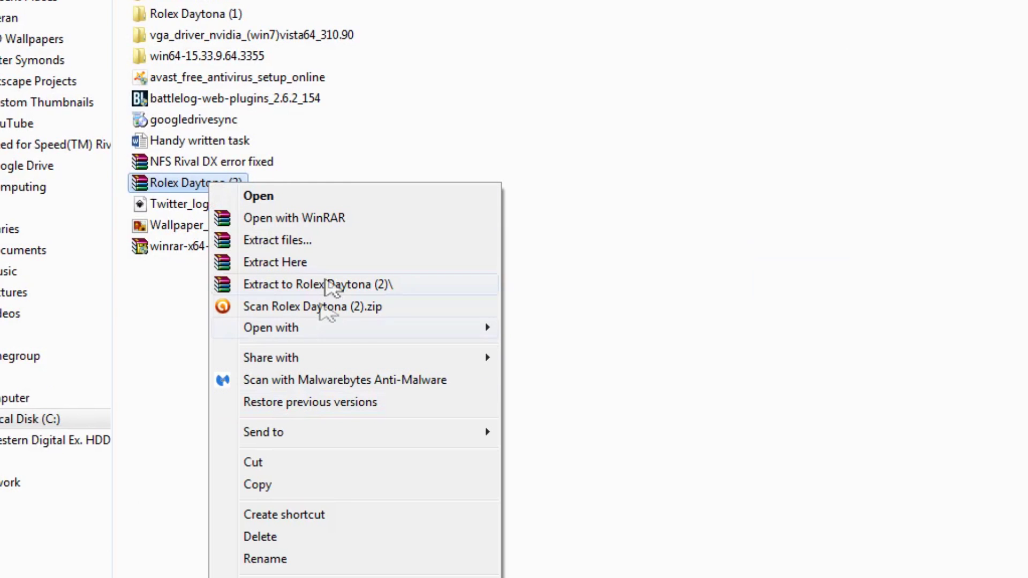
left_click(323, 245)
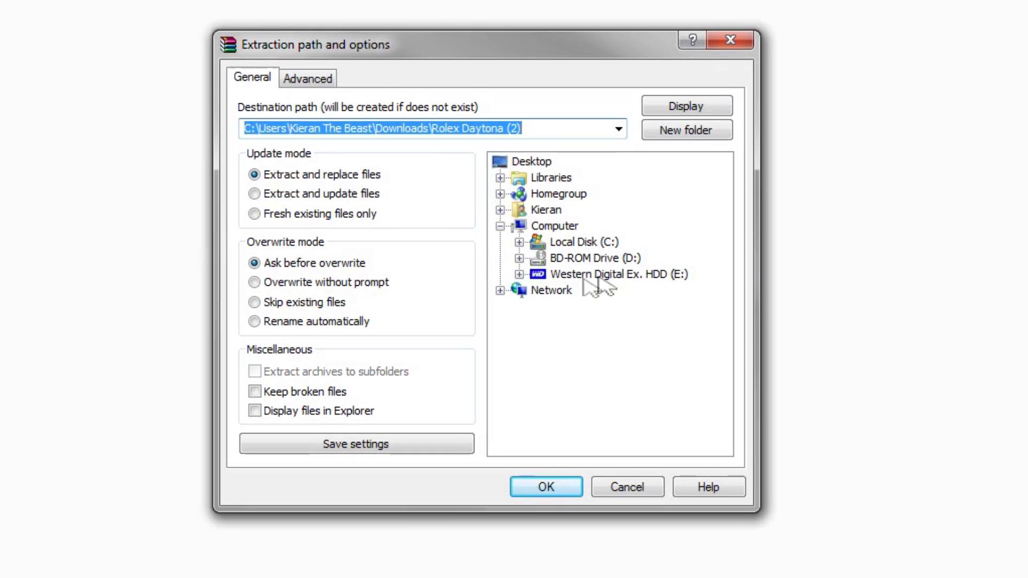
double_click(536, 274)
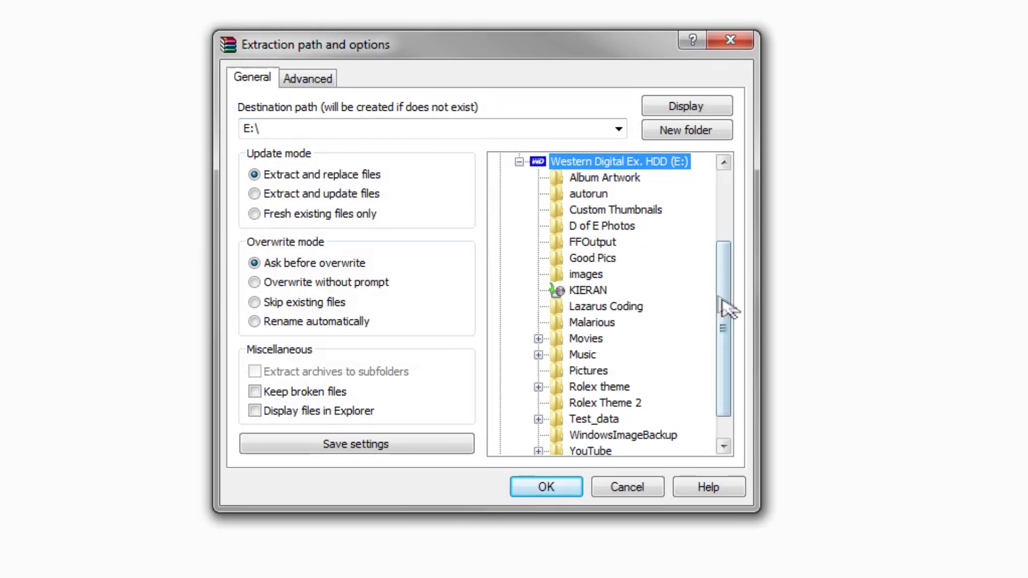
scroll(725, 306, "down", 1)
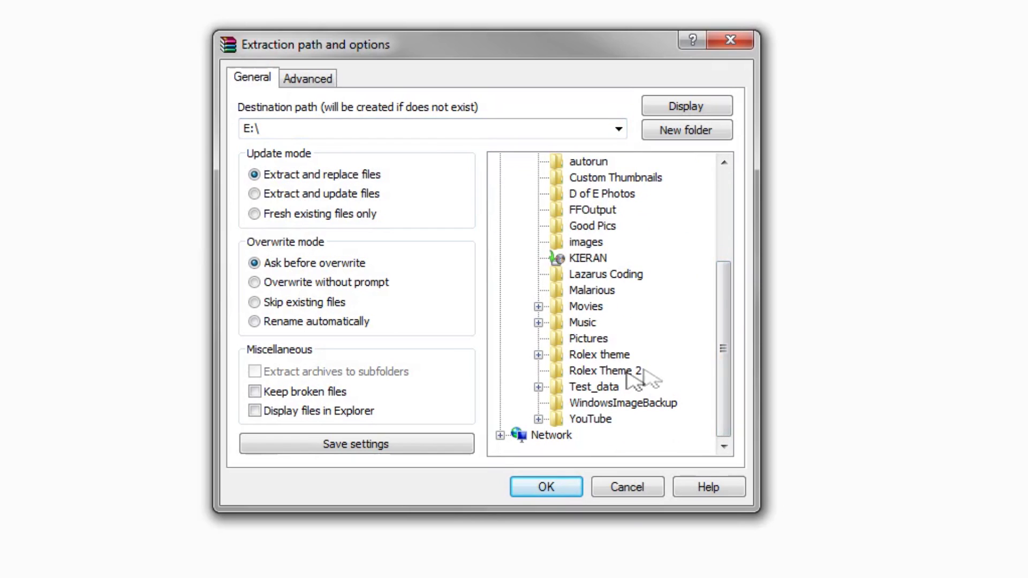
left_click(631, 375)
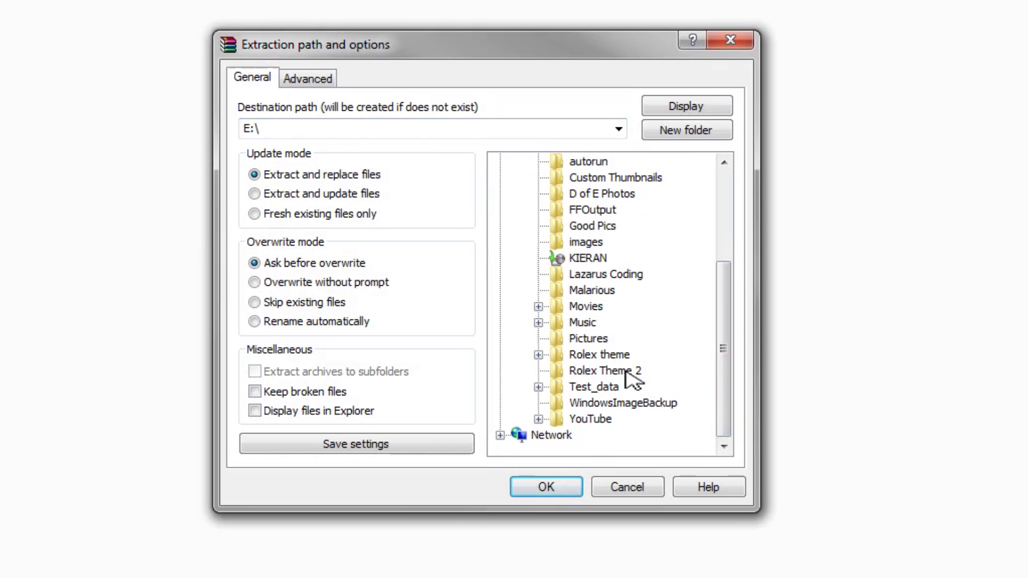
left_click(563, 490)
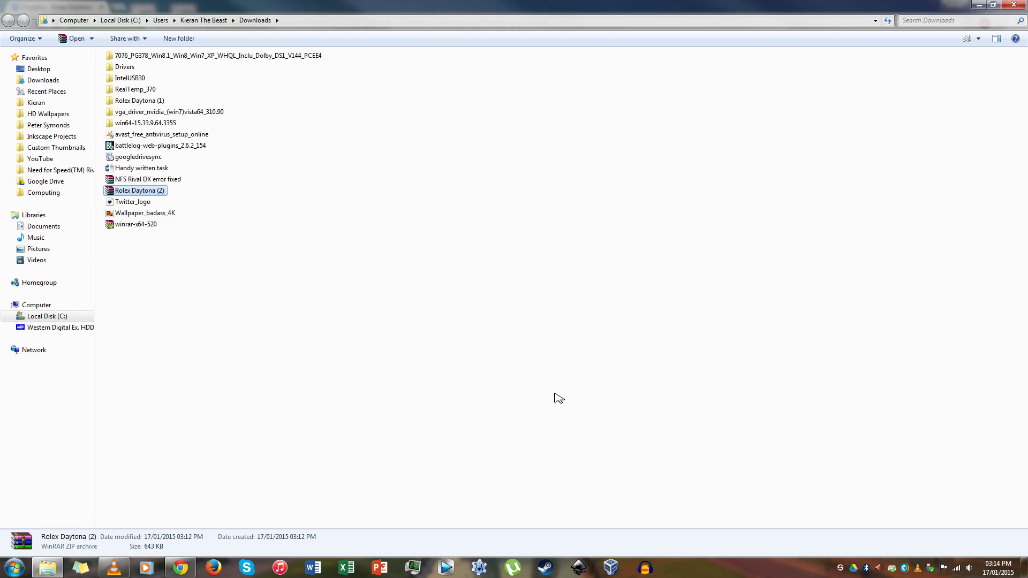
Step: Open E:\Rolex Theme 2, narrow its window and move it to the upper left
left_click(90, 328)
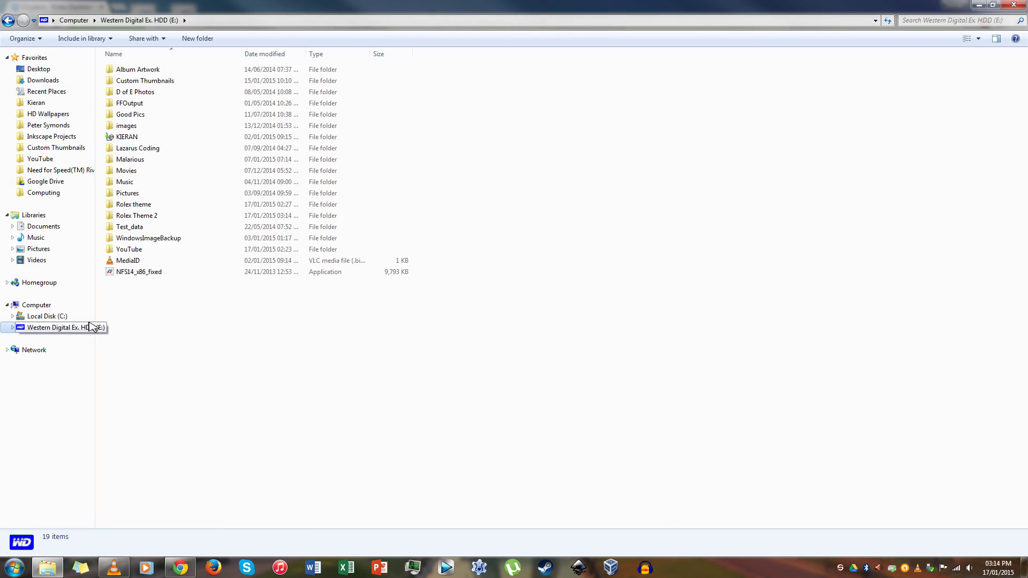
double_click(135, 216)
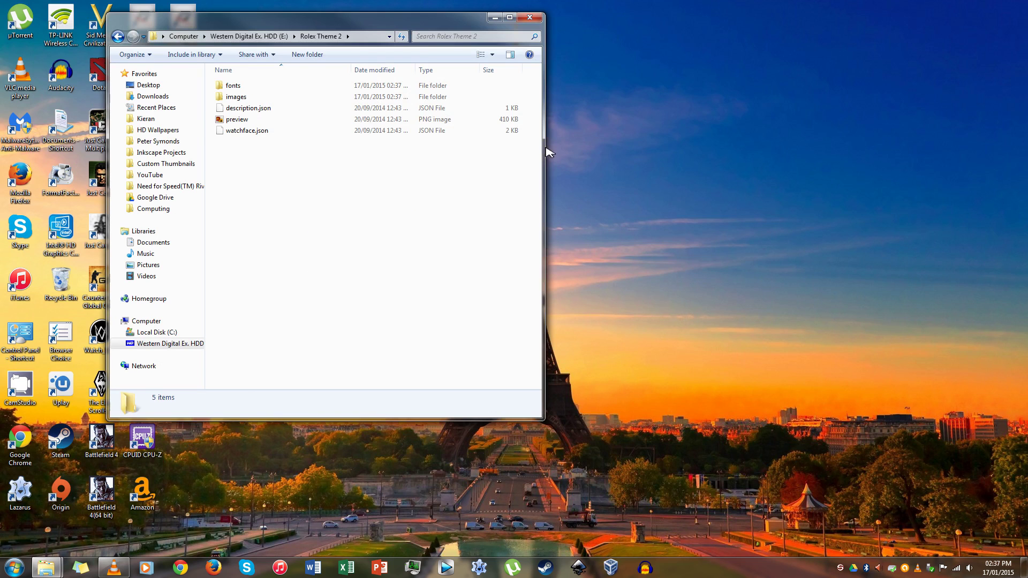
left_click_drag(547, 149, 477, 152)
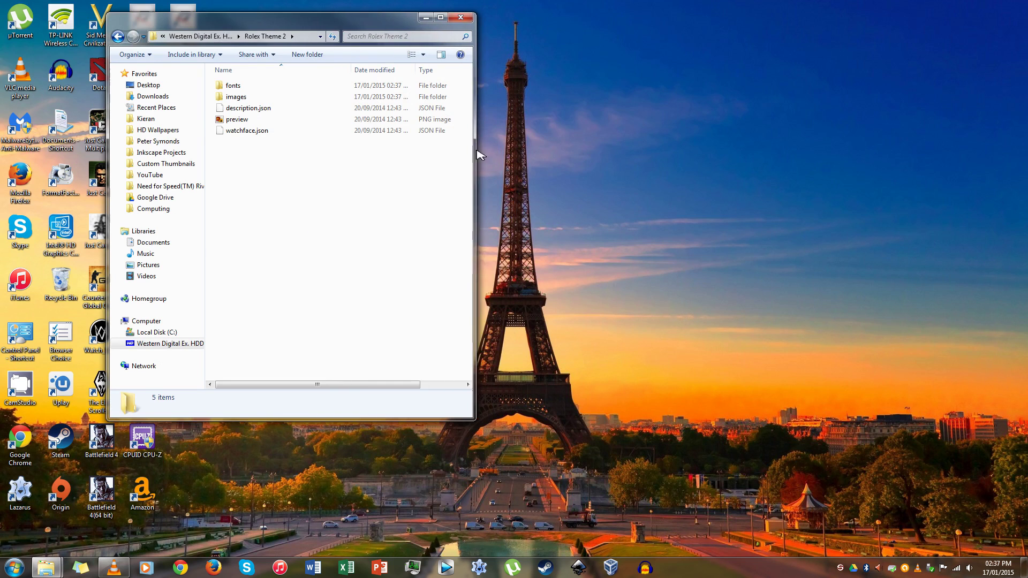
left_click_drag(365, 23, 283, 35)
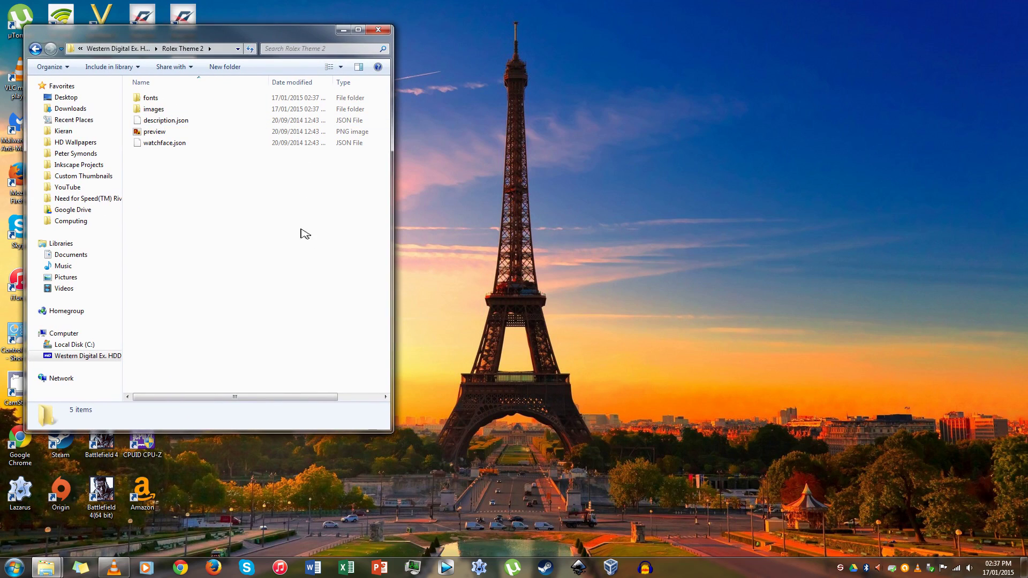
Step: Open the Documents library in a second window and place it to the right
left_click(15, 568)
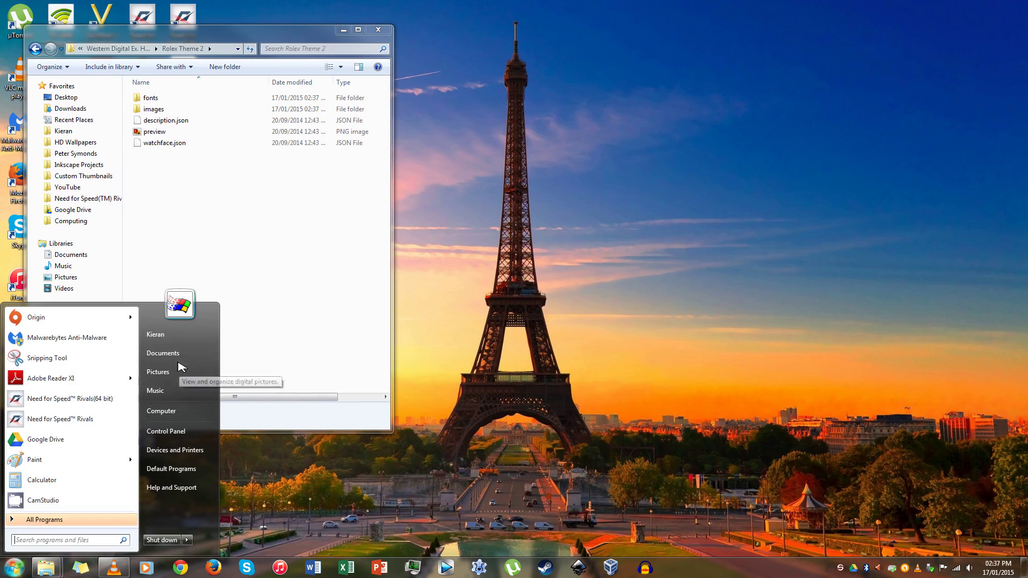
key("Escape")
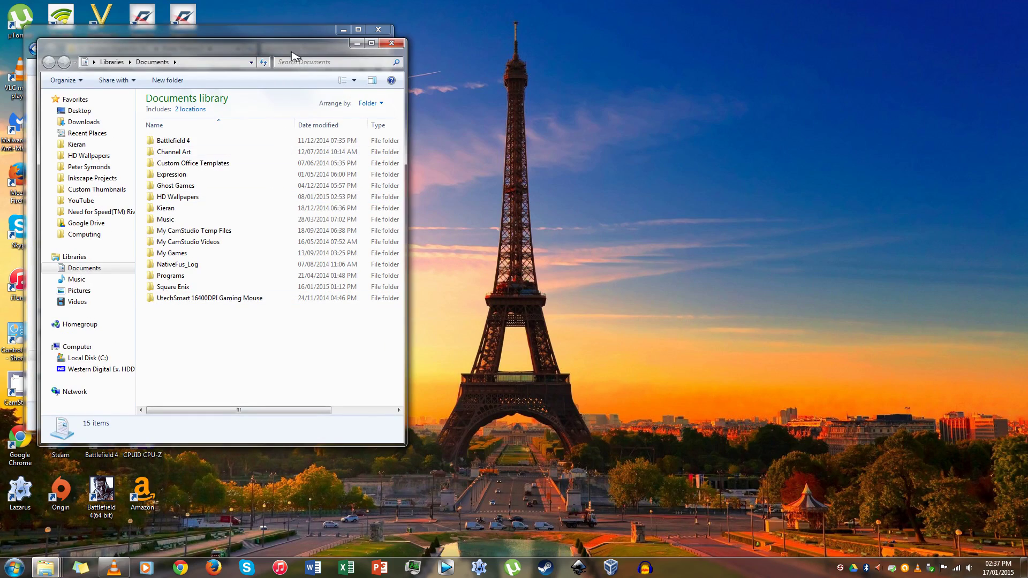
left_click_drag(298, 52, 680, 41)
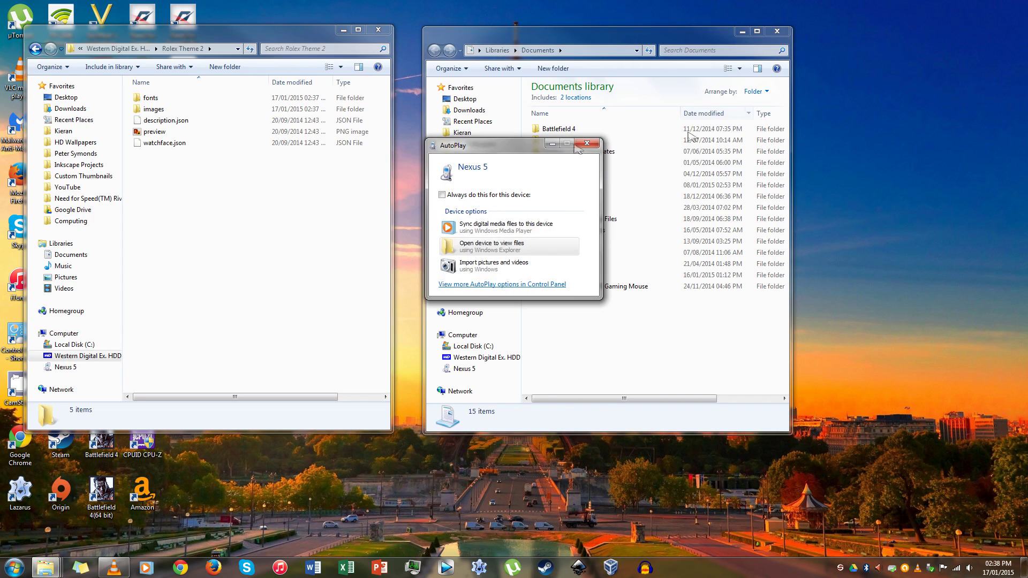
Step: Dismiss the Nexus 5 AutoPlay prompt and open the phone's internal-storage Facer folder (24 items)
left_click(585, 145)
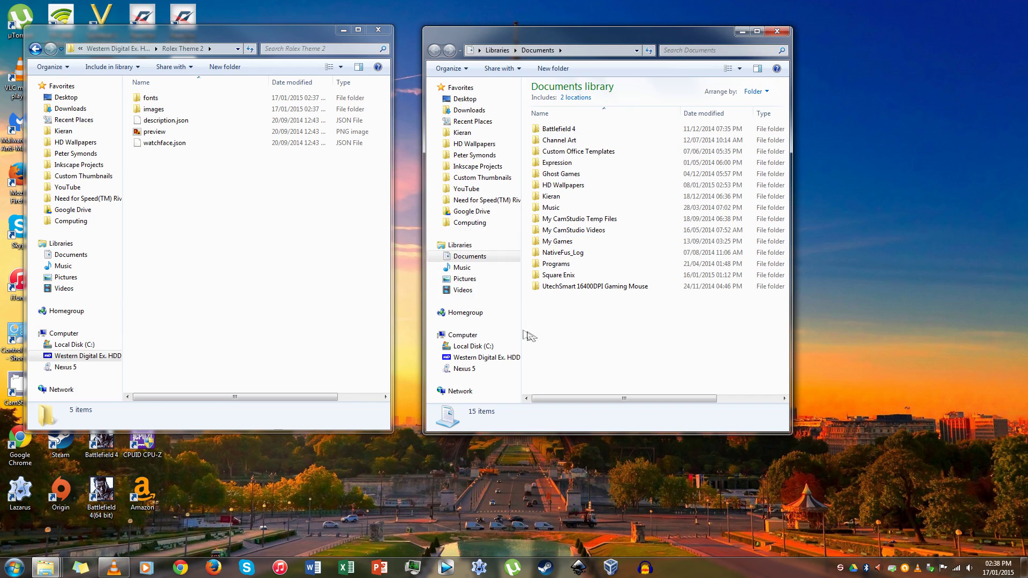
left_click(464, 369)
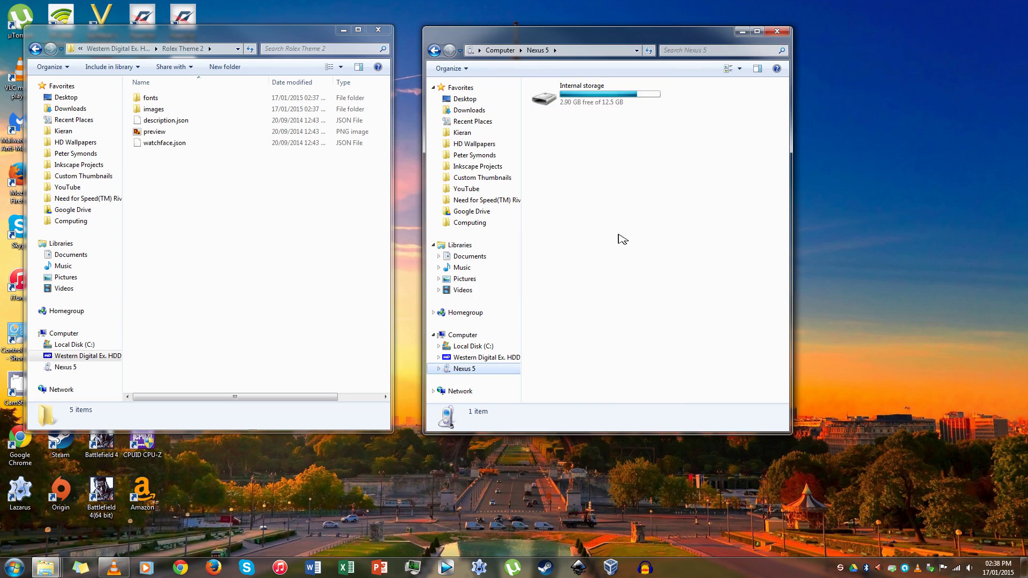
double_click(599, 95)
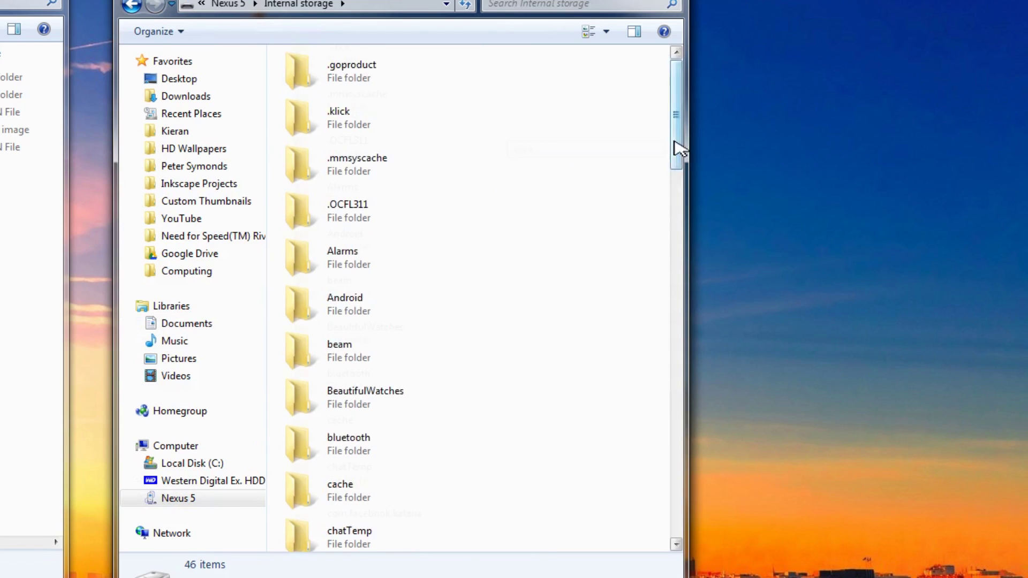
left_click_drag(675, 141, 661, 271)
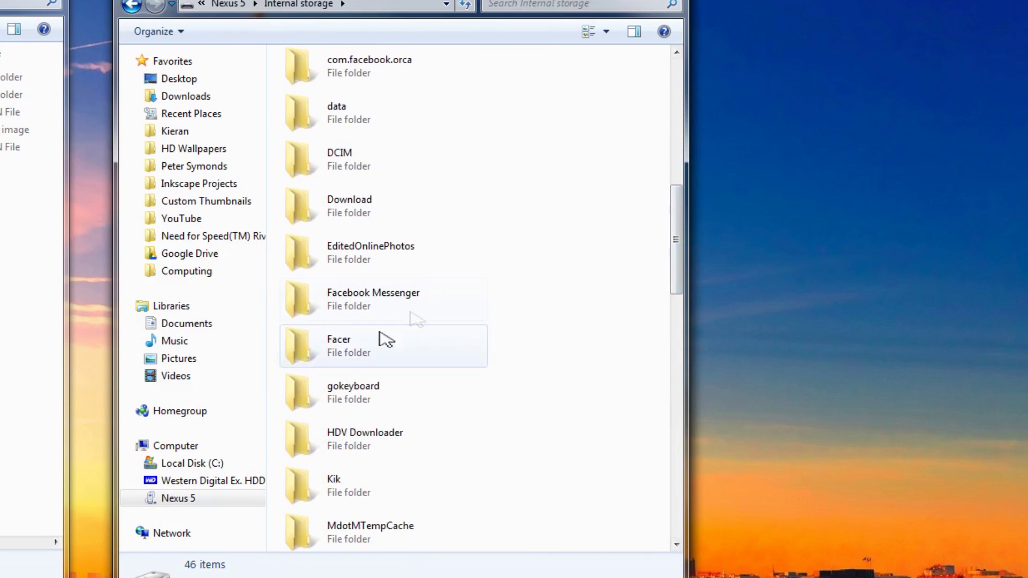
double_click(381, 343)
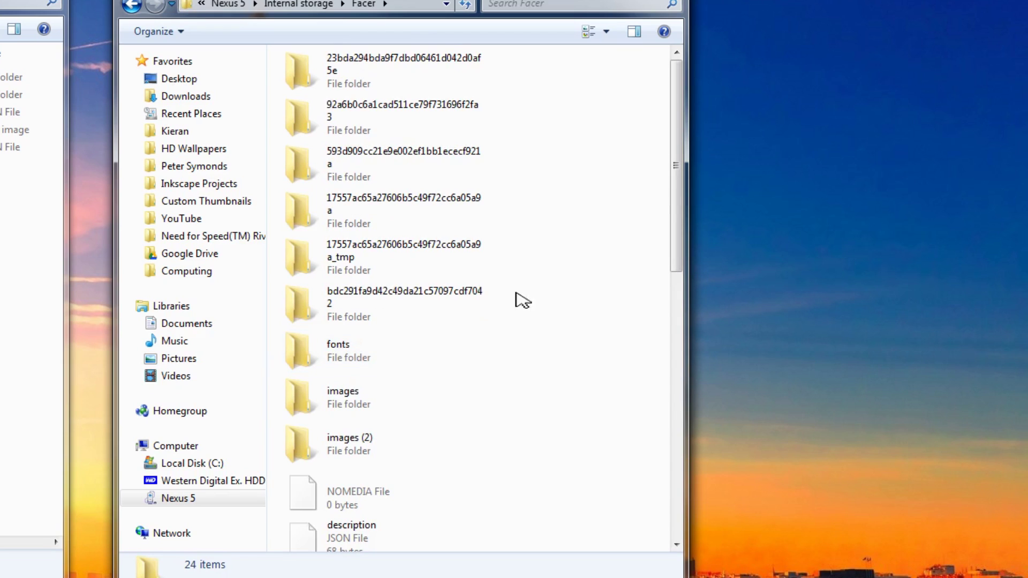
left_click_drag(677, 176, 681, 134)
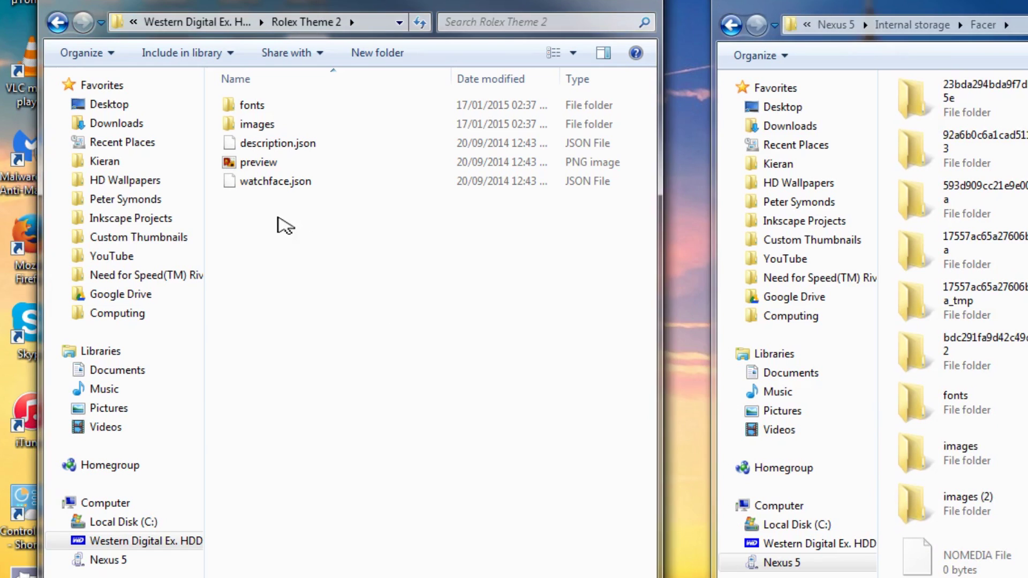
Step: Select the five extracted Rolex Theme 2 items and copy them
left_click_drag(273, 224, 263, 110)
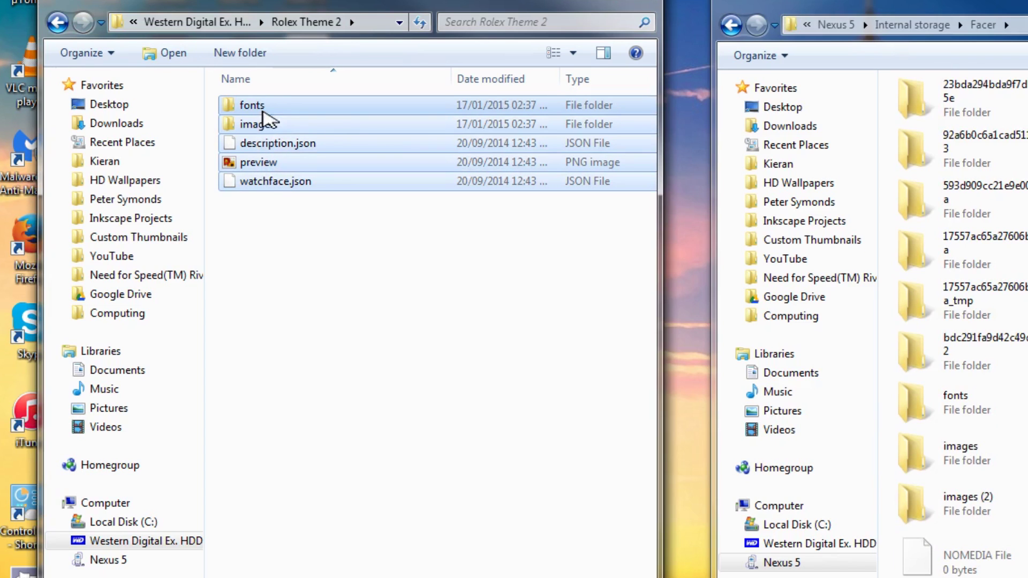
right_click(265, 108)
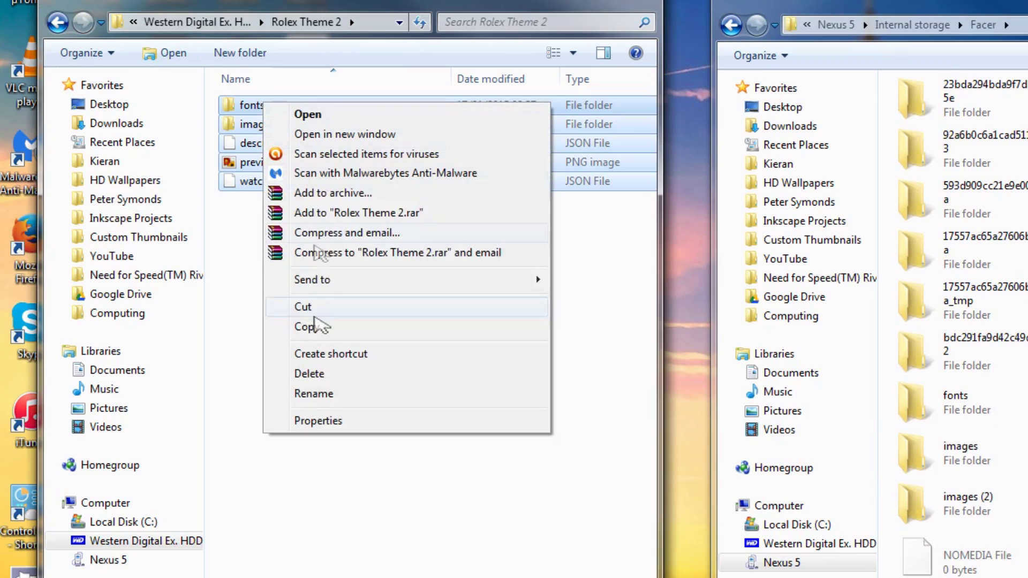
left_click(307, 327)
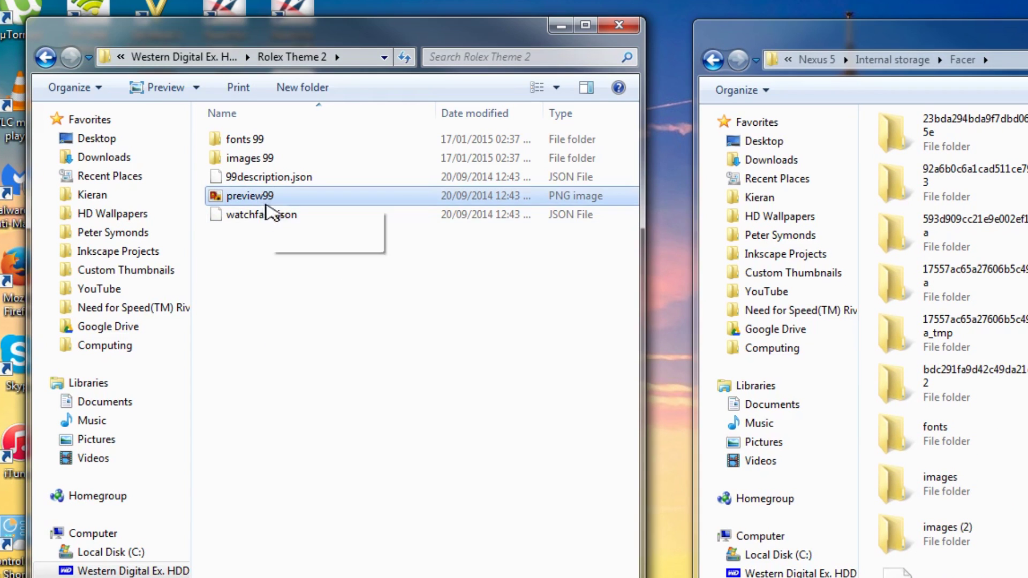
Step: Rename watchface.json to 99watchface.json
left_click(270, 214)
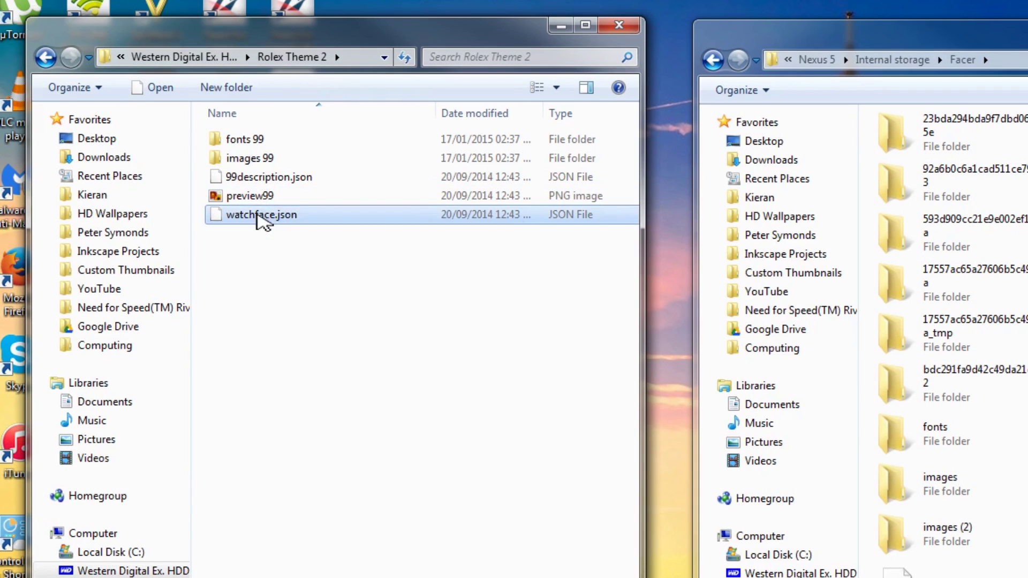
right_click(257, 216)
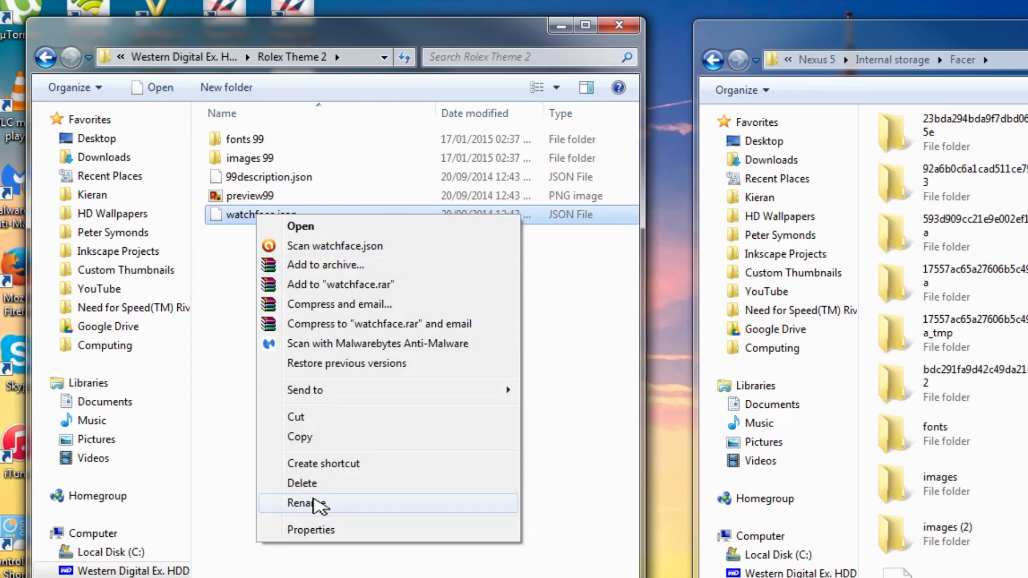
left_click(300, 503)
left_click(229, 215)
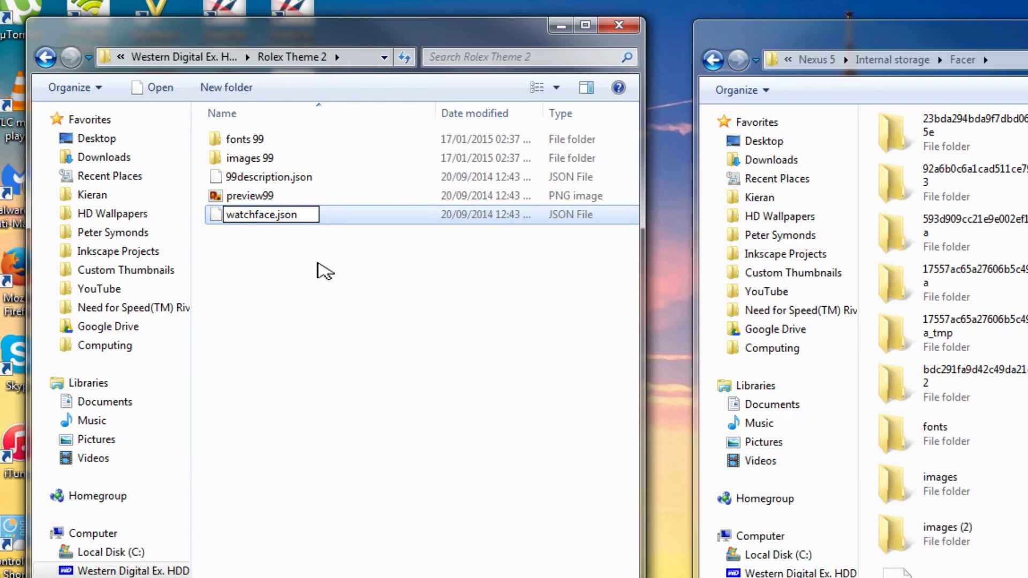
type("99")
key("Return")
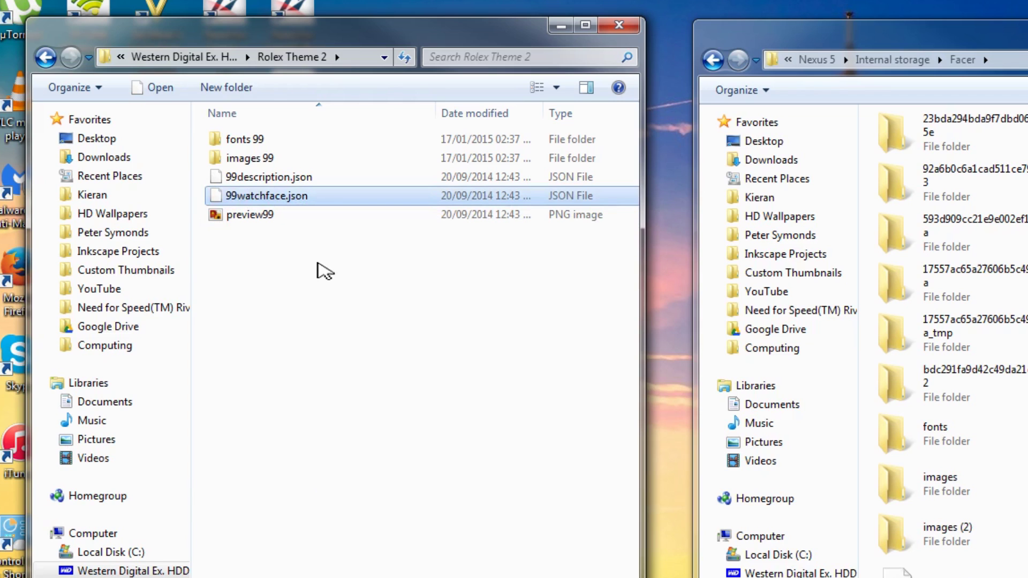
Step: Select all five renamed '99' items and copy them
left_click(310, 266)
left_click_drag(276, 265, 254, 134)
right_click(253, 144)
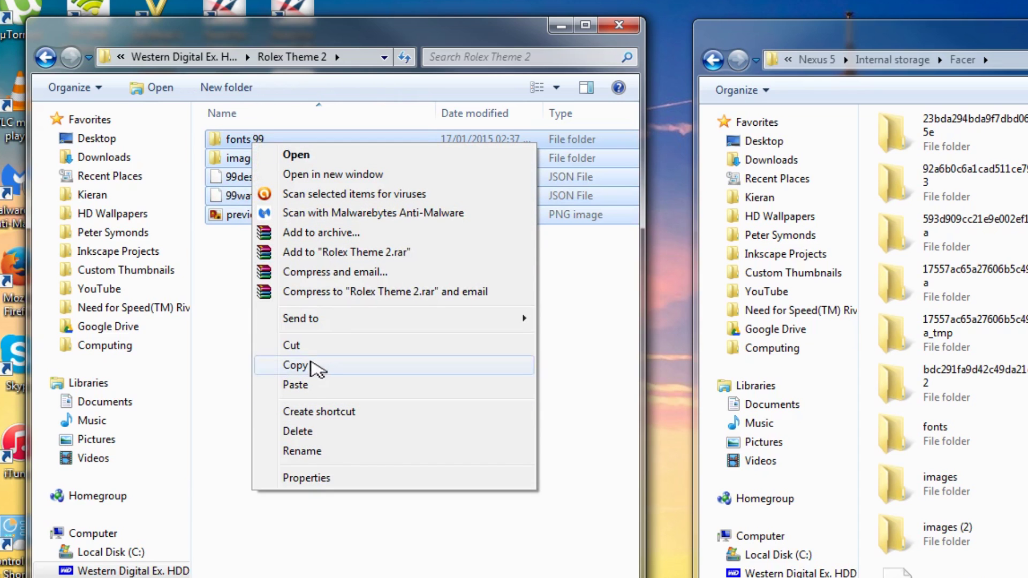
left_click(316, 369)
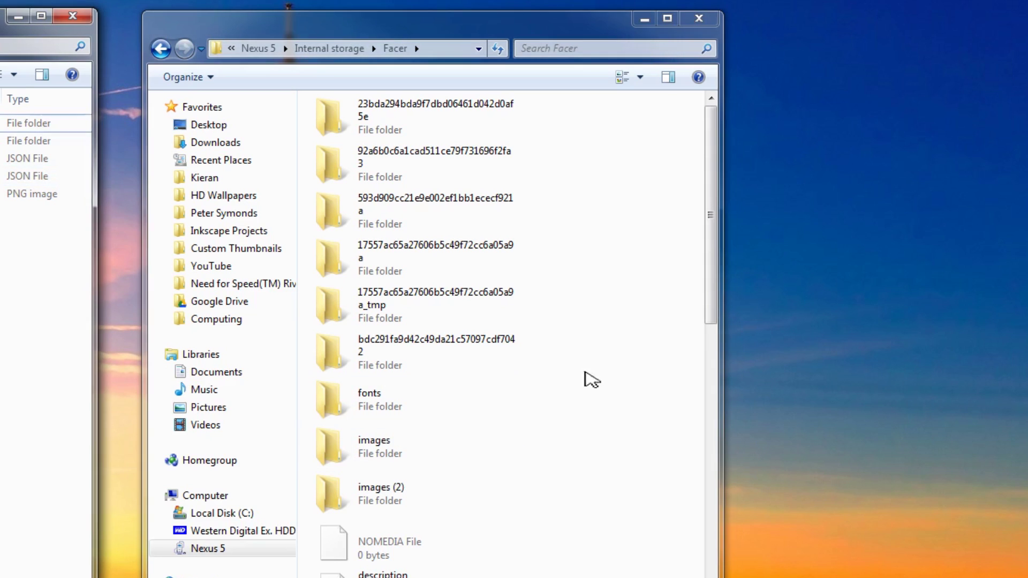
Step: Paste the five '99' items into the Nexus 5 Facer folder, then close it
right_click(556, 320)
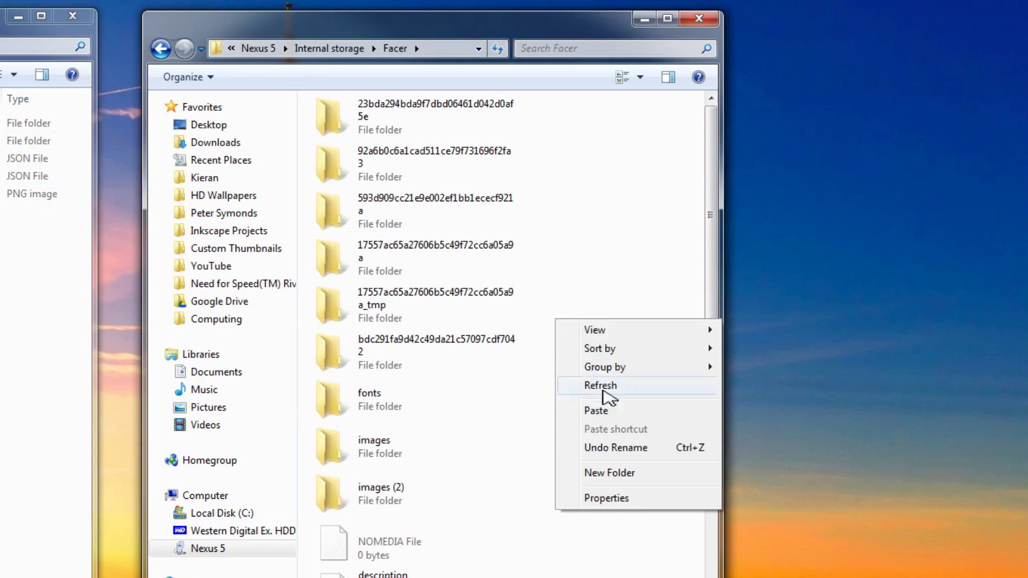
left_click(611, 409)
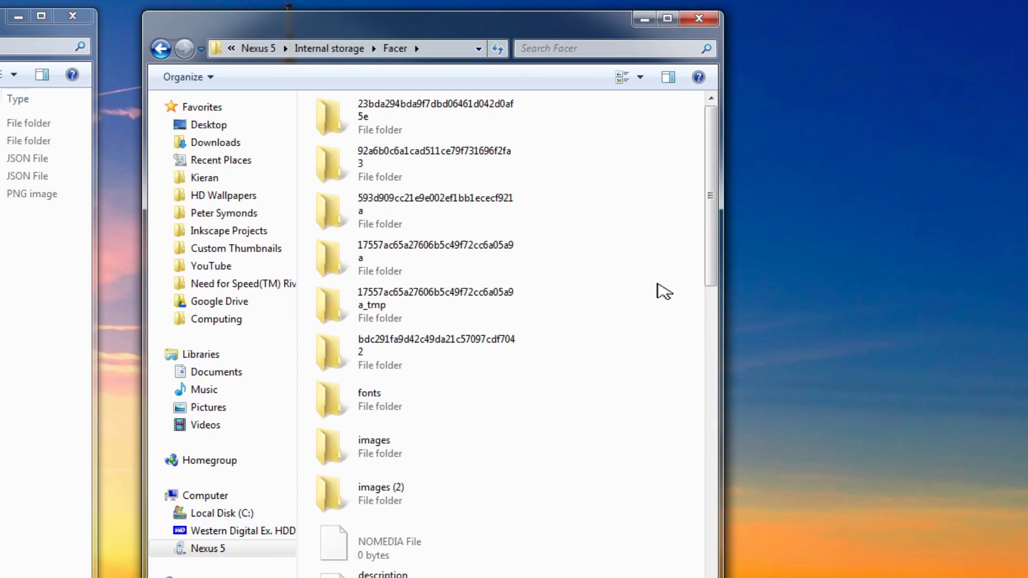
left_click_drag(710, 277, 738, 577)
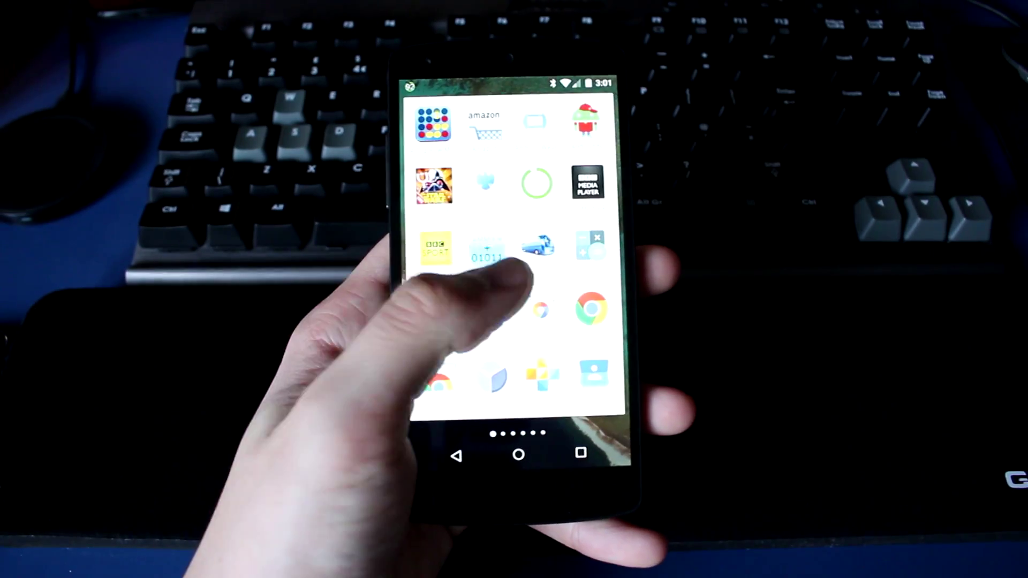
Step: Launch Facer, import the "Rolex Daytona" face, and return to My Watchfaces
left_click(437, 314)
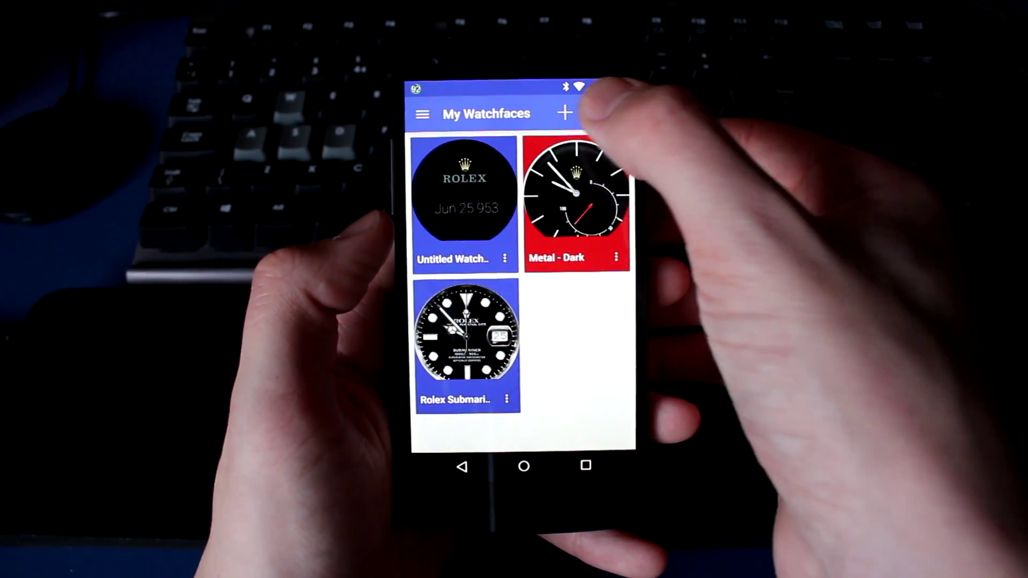
left_click(588, 111)
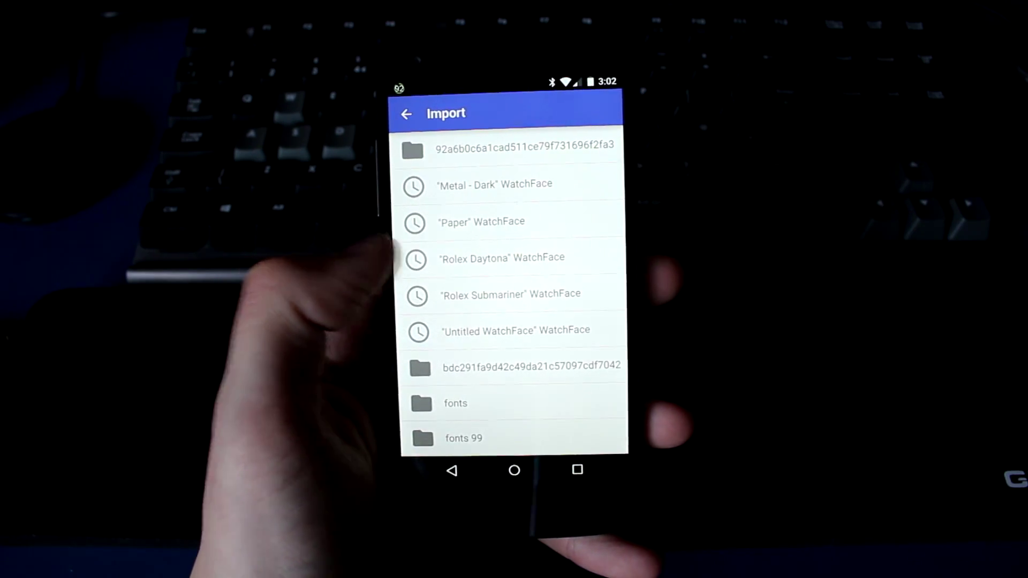
left_click(498, 261)
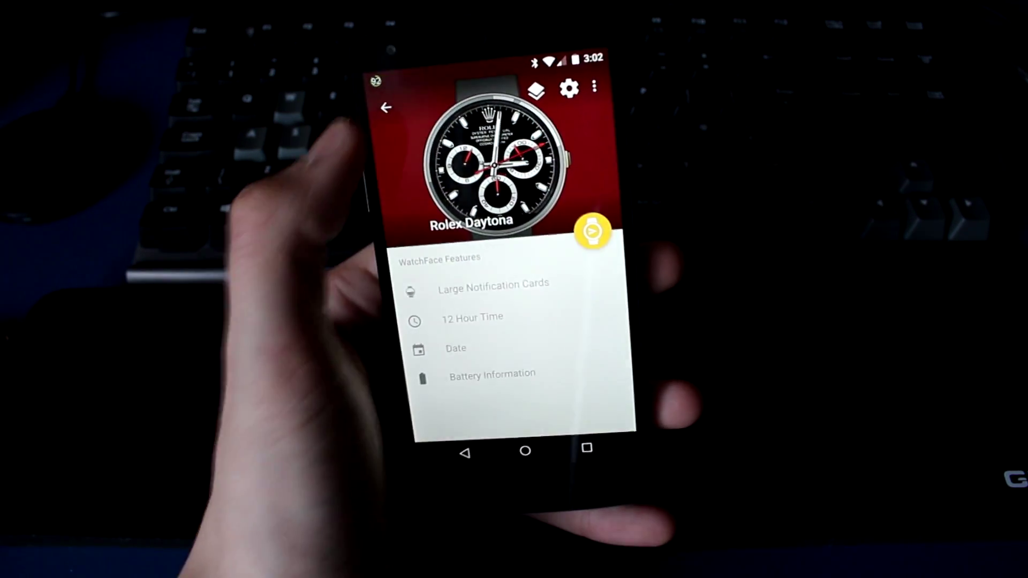
left_click(377, 103)
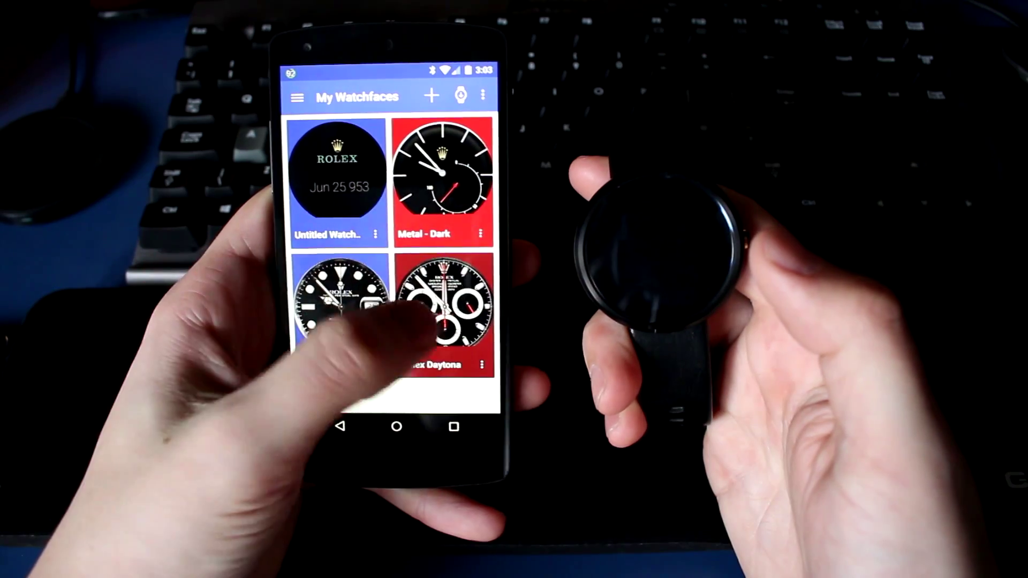
Step: Send the Rolex Daytona face to the watch, confirming Facer as the active watch face
left_click(433, 316)
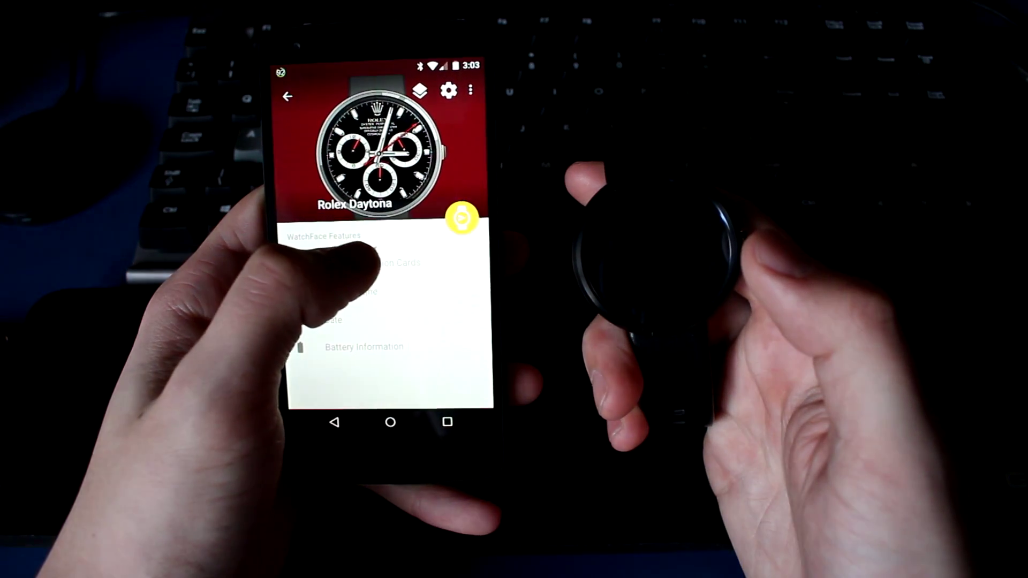
left_click(462, 218)
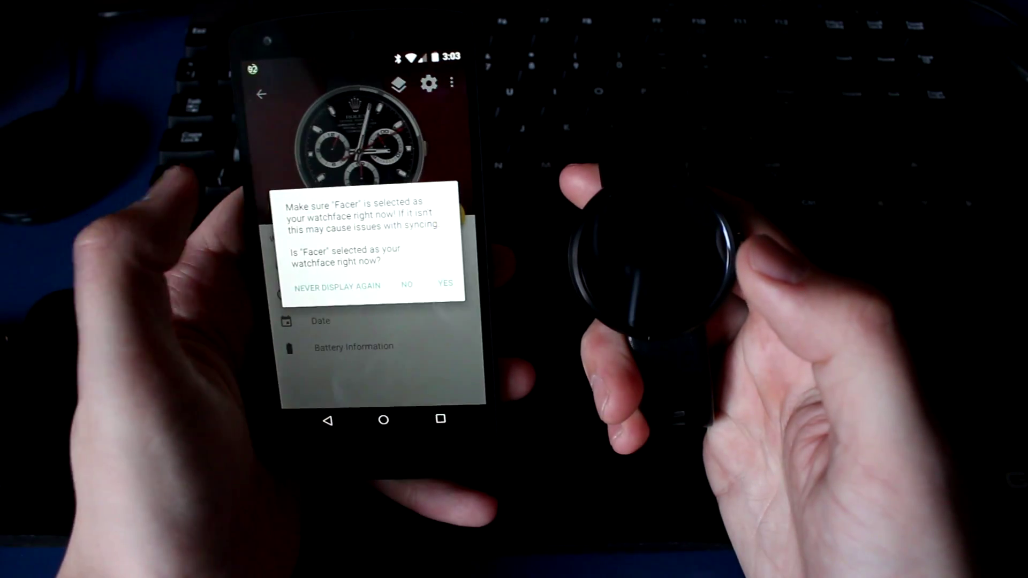
left_click(445, 284)
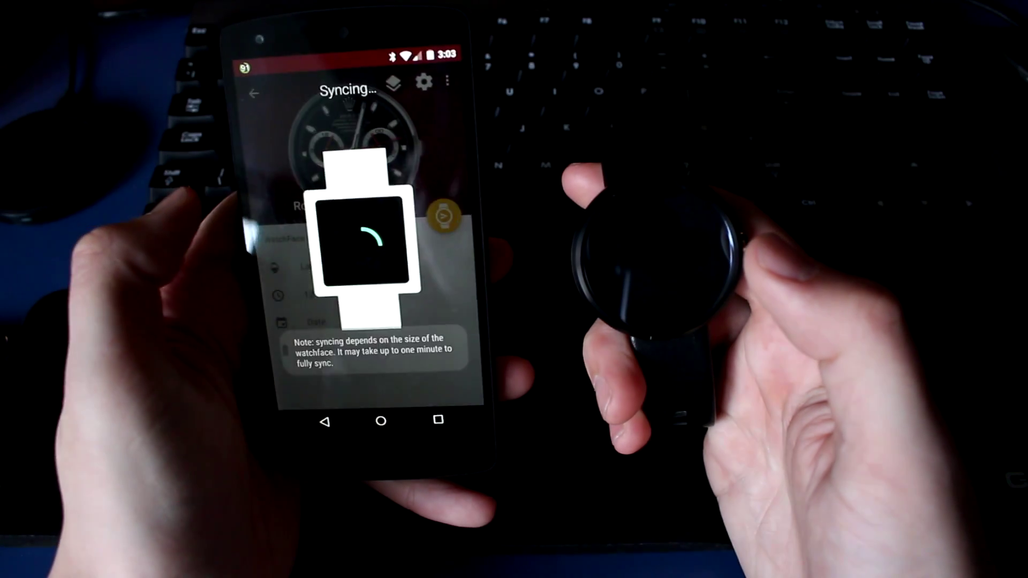